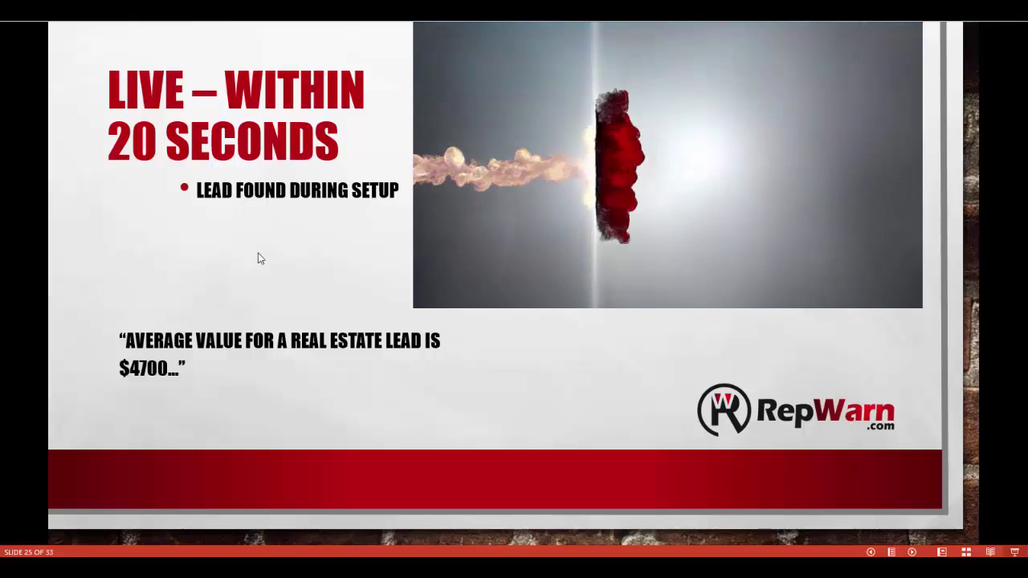
Pause the video on the "Live – Within 20 Seconds" slide and advance to the "Lead Generation: Live" slide
mouse_move(436, 293)
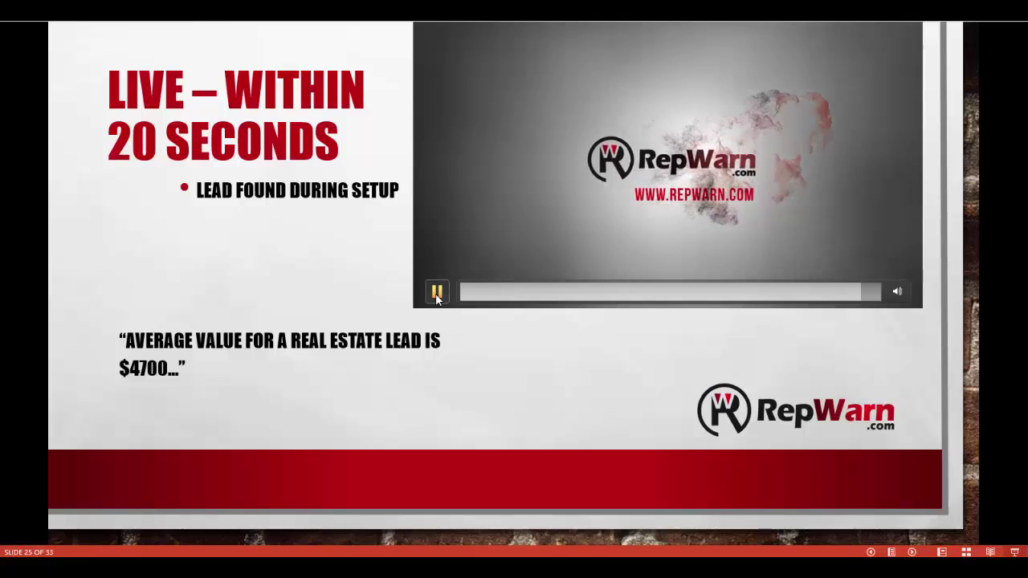
click(436, 293)
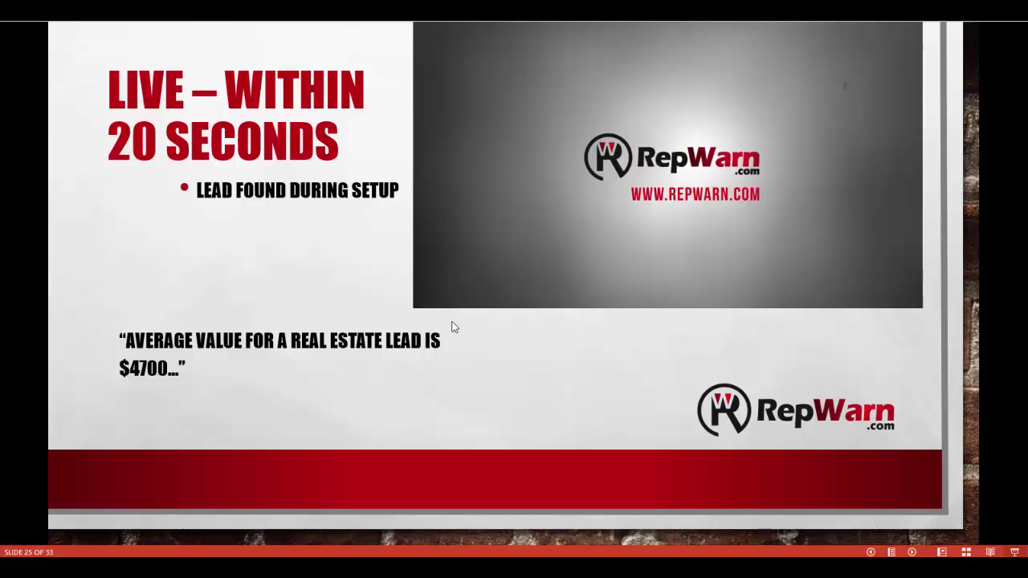
click(452, 326)
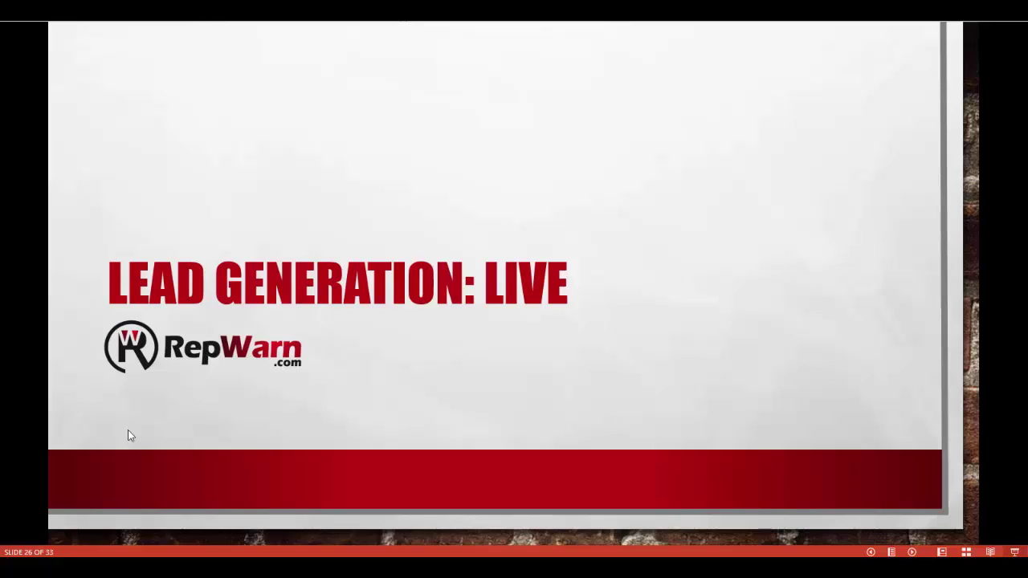
Switch to RepWarn in the browser and start a new alert named "Lead Generation Alert"
key(alt+Tab)
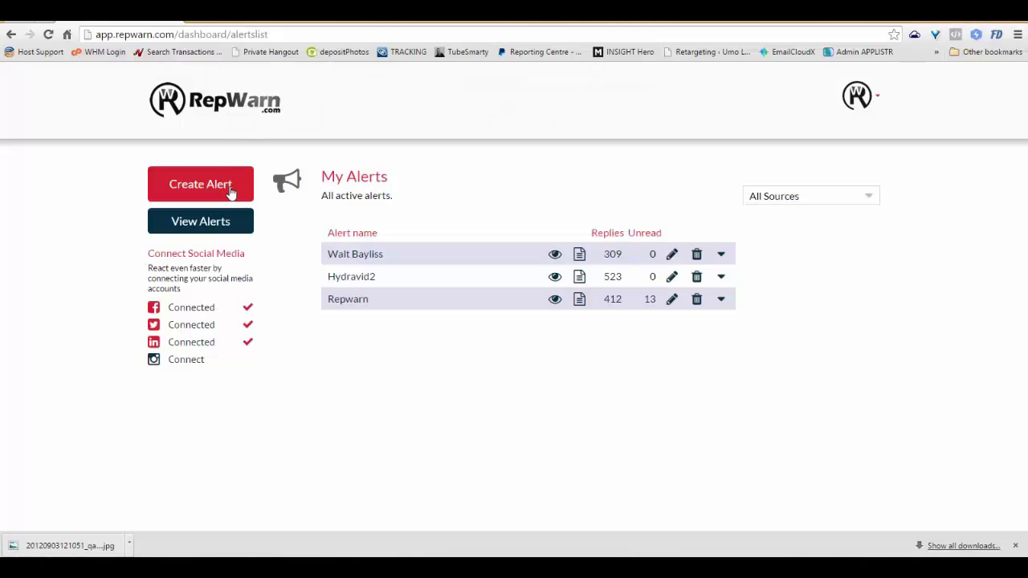
click(413, 230)
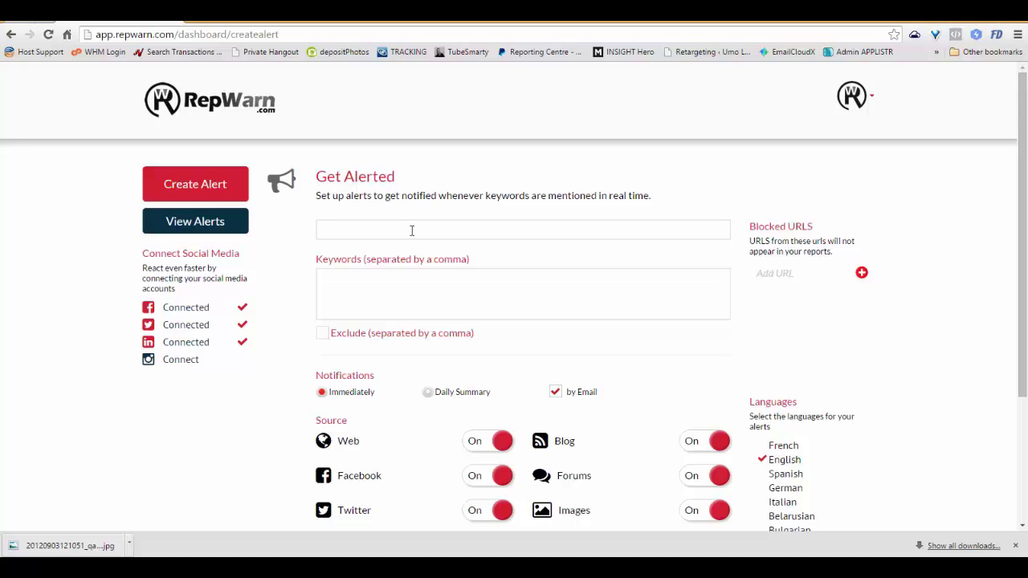
text(Lead Generation Alert)
Enter "Dentist in Washington, Lawyer In Sydney" as the alert's keywords
click(386, 296)
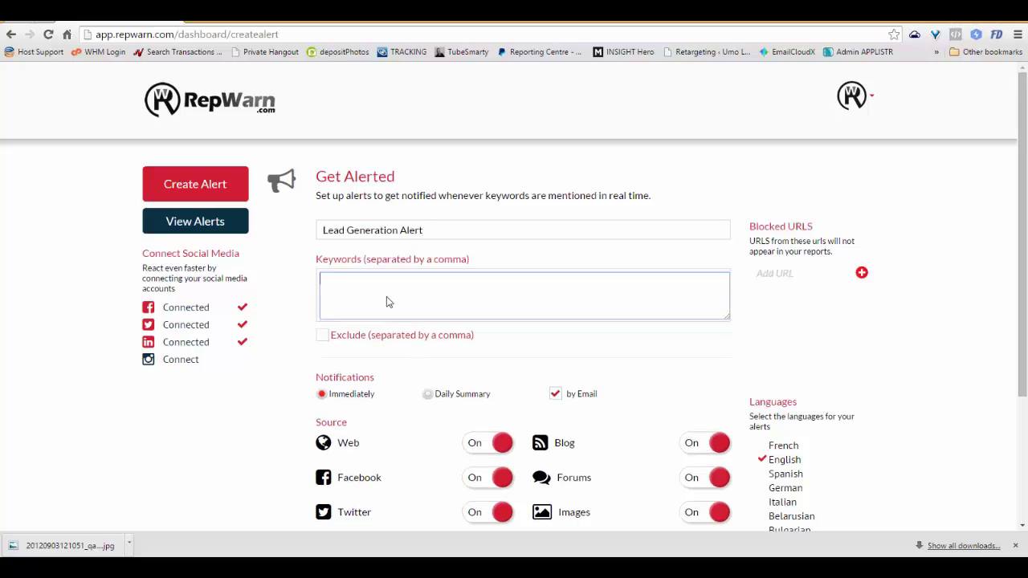
text(Dentist in Washington, Lawyer)
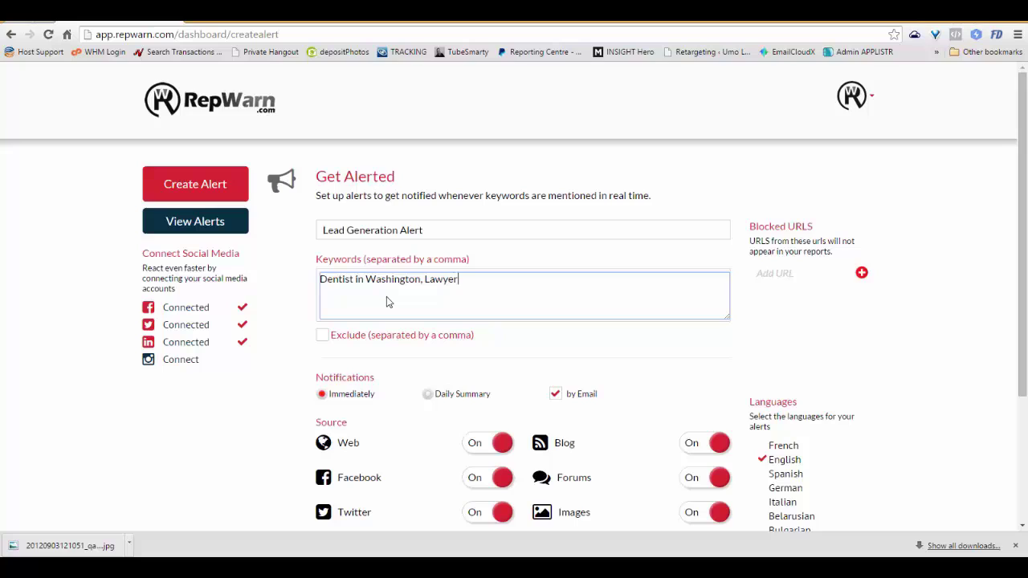
text( In Sydney)
Complete the keywords as "Dentist in Washington, Personal Injury Lawyer In Sydney, Chiropractor in Chicago" and create the alert
scroll(418, 289, down, 1)
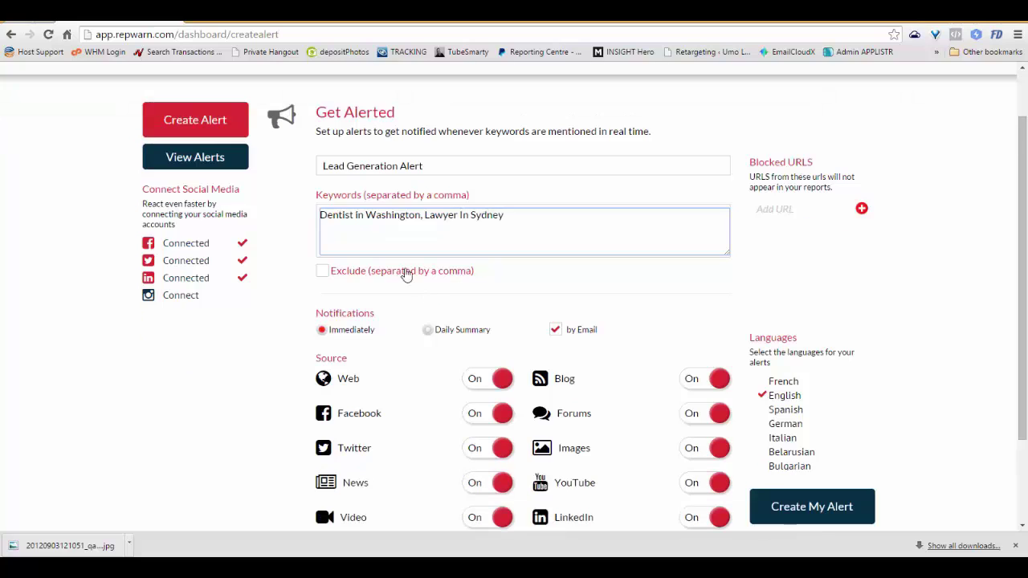
click(425, 215)
text(Personal In)
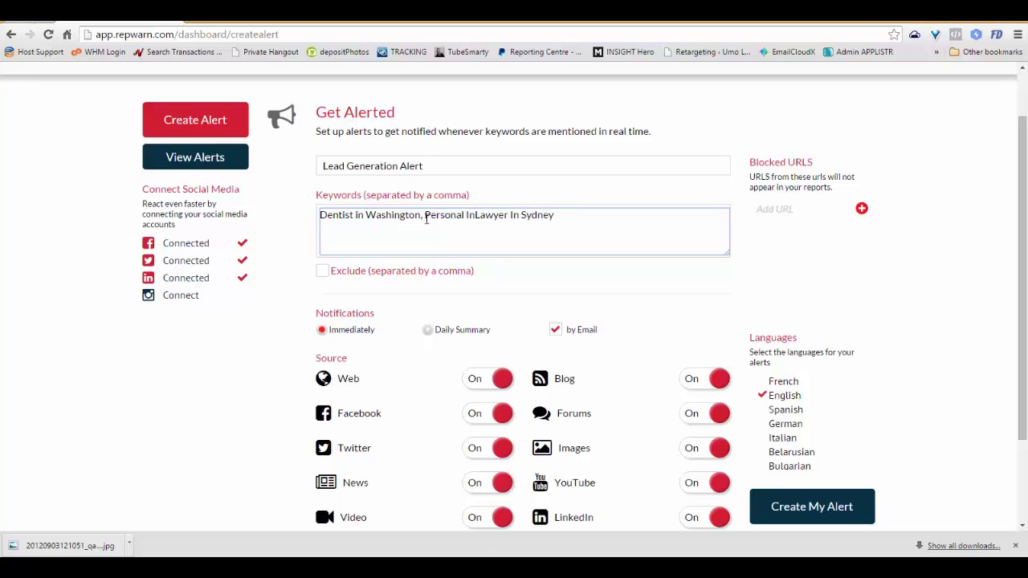
text(jury)
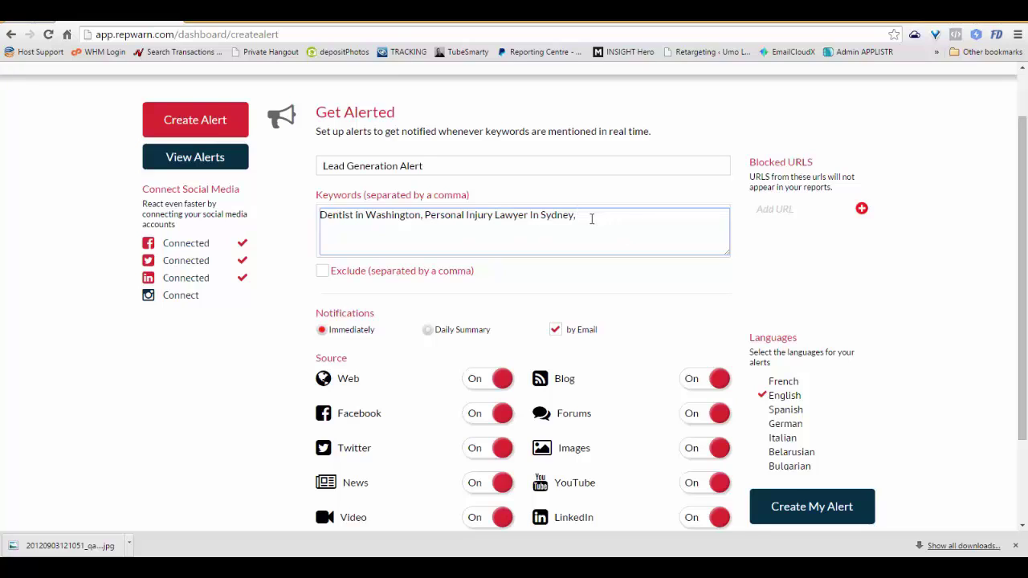
text(Chiropractor in Chicago)
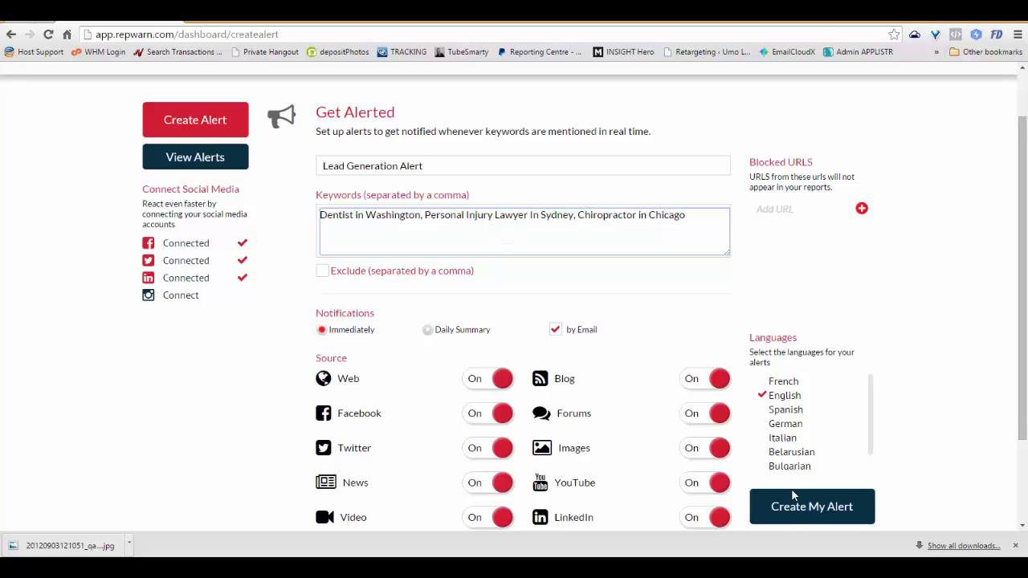
click(662, 328)
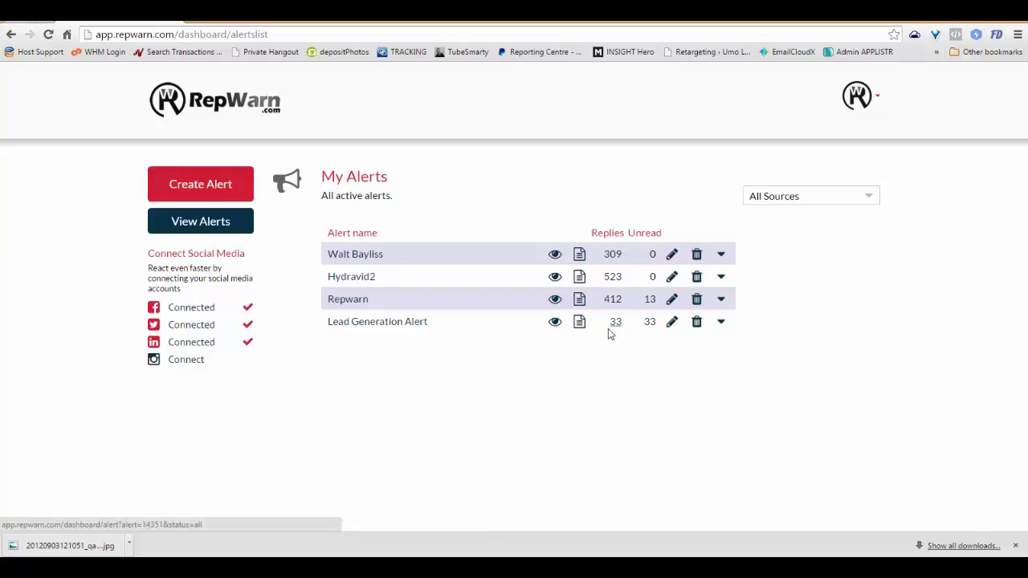
Open the Lead Generation Alert's unread results and preview the "Personal Injury Lawyers Brisbane" image result
click(554, 322)
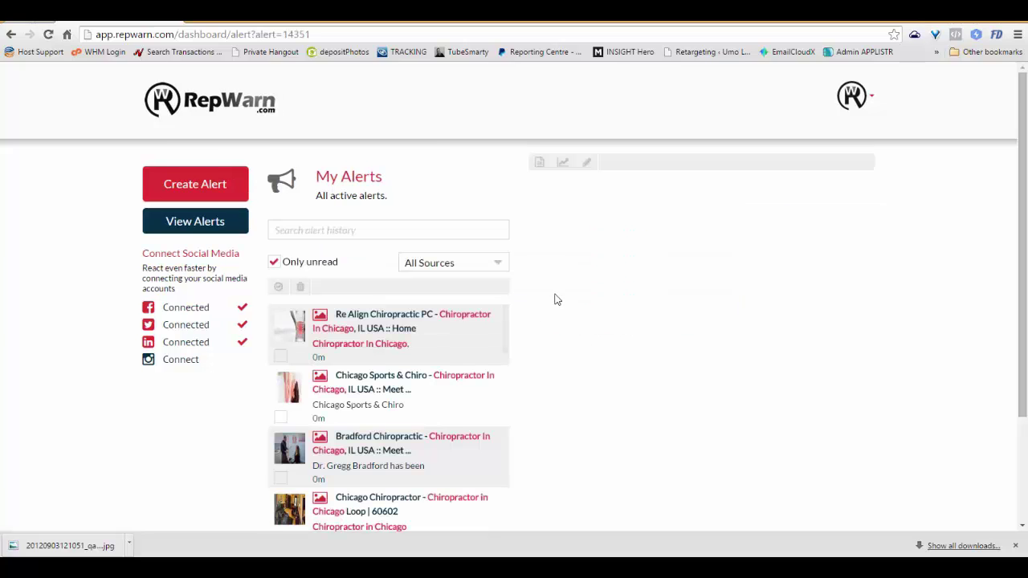
scroll(402, 309, down, 1)
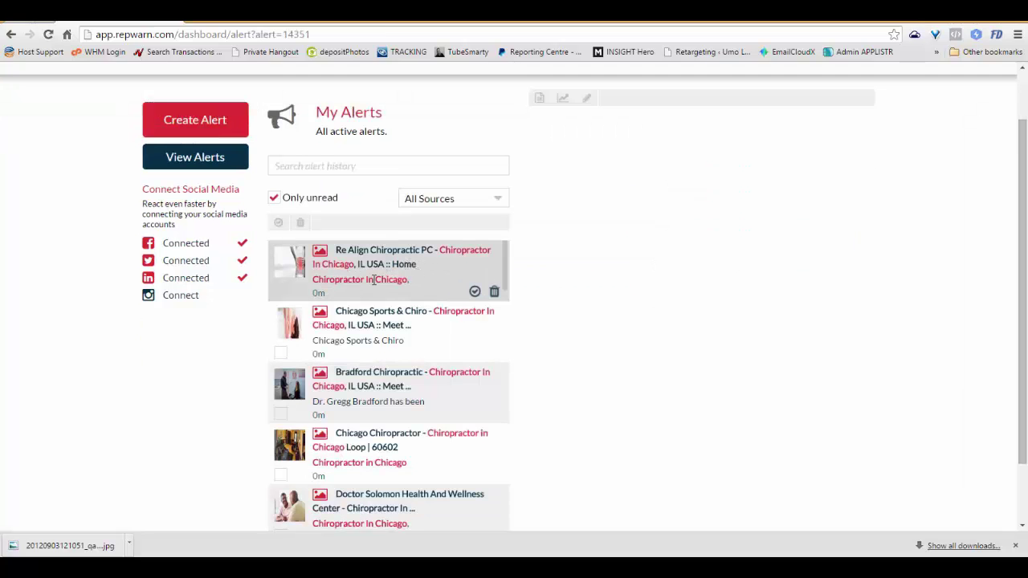
scroll(428, 320, down, 2)
scroll(404, 392, down, 2)
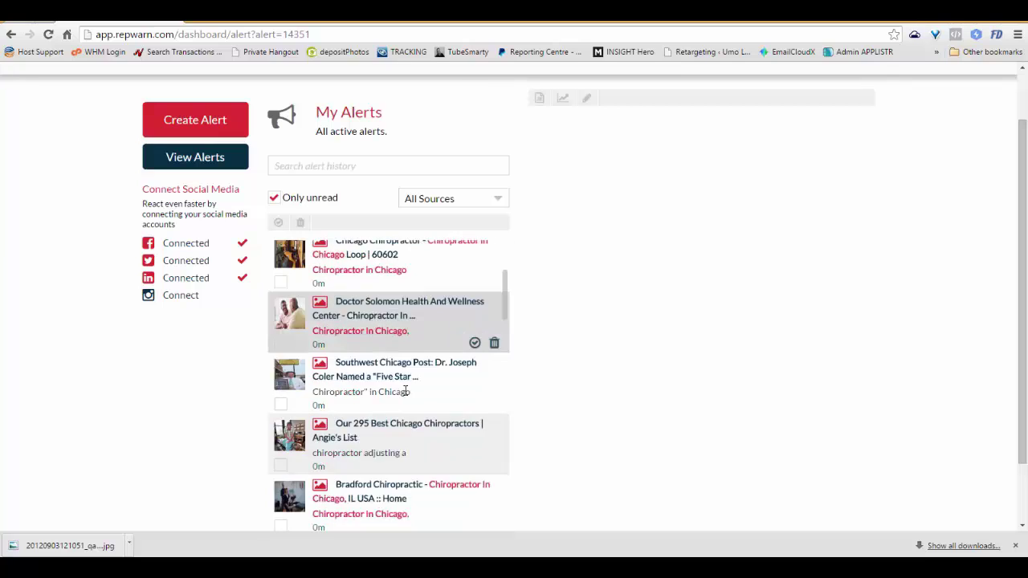
scroll(468, 378, down, 3)
scroll(443, 367, down, 4)
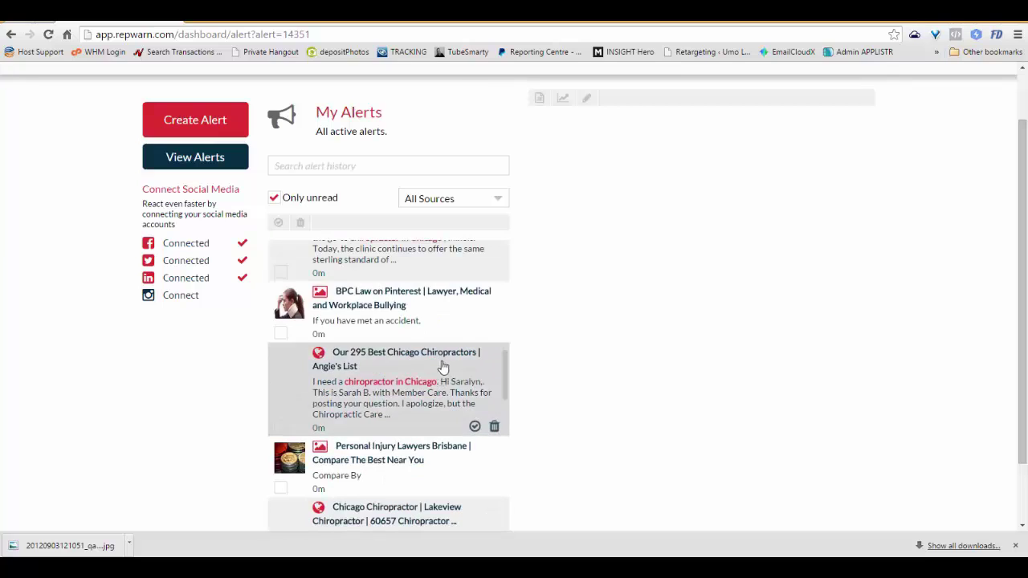
scroll(386, 397, down, 2)
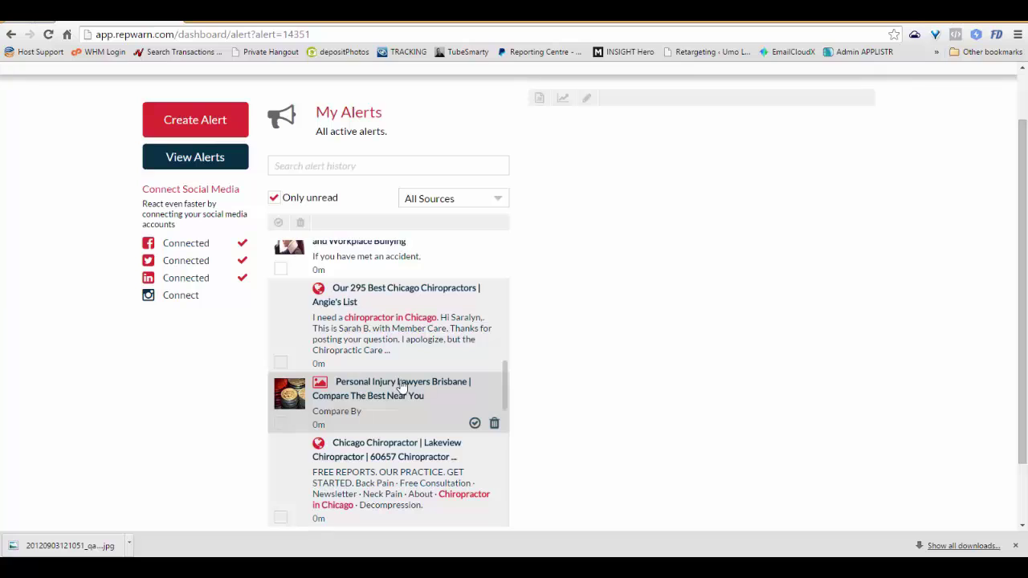
click(401, 389)
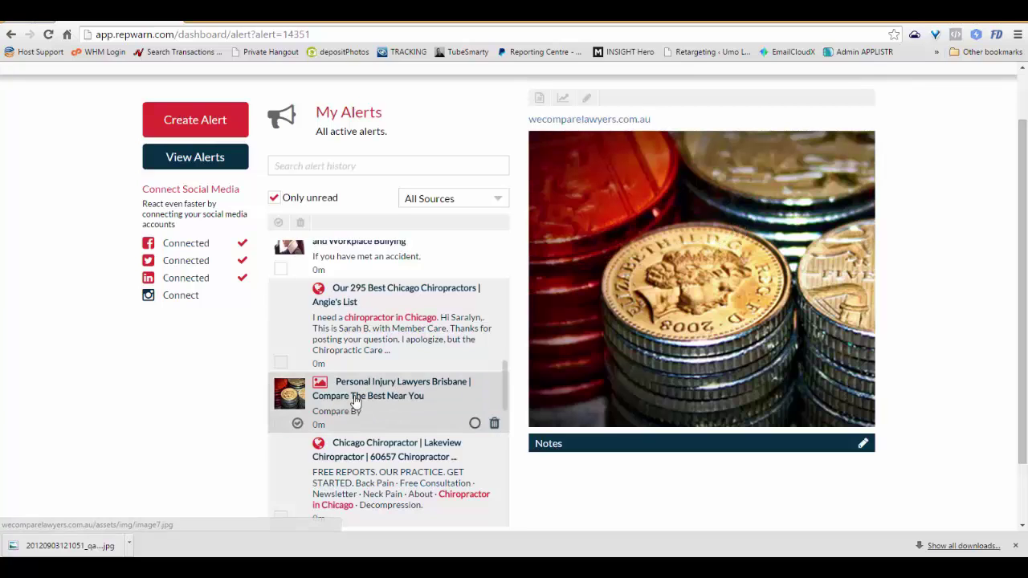
Preview the "Chicago Chiropractic - 21 Photos" web result in the alert's list
scroll(438, 378, down, 2)
scroll(449, 341, down, 3)
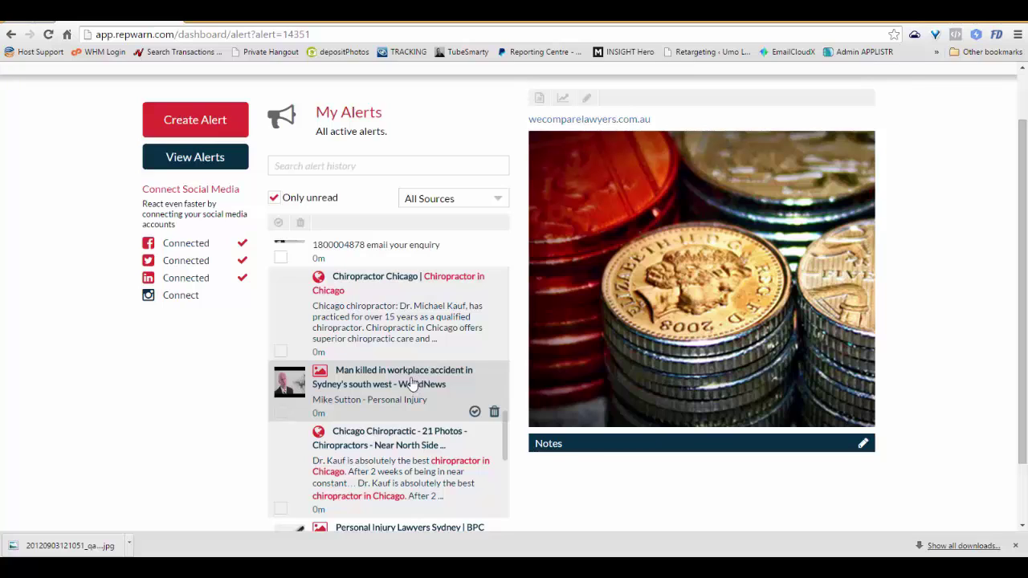
click(405, 448)
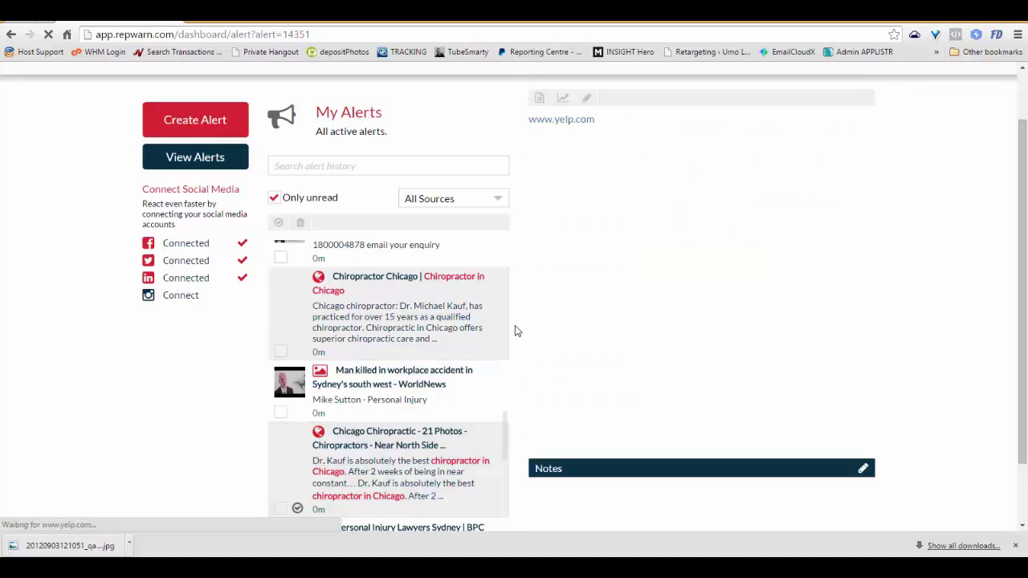
Look further through the alert's results and preview the "Blog" entry mentioning a family dentist in Washington
scroll(506, 331, down, 2)
scroll(419, 319, down, 1)
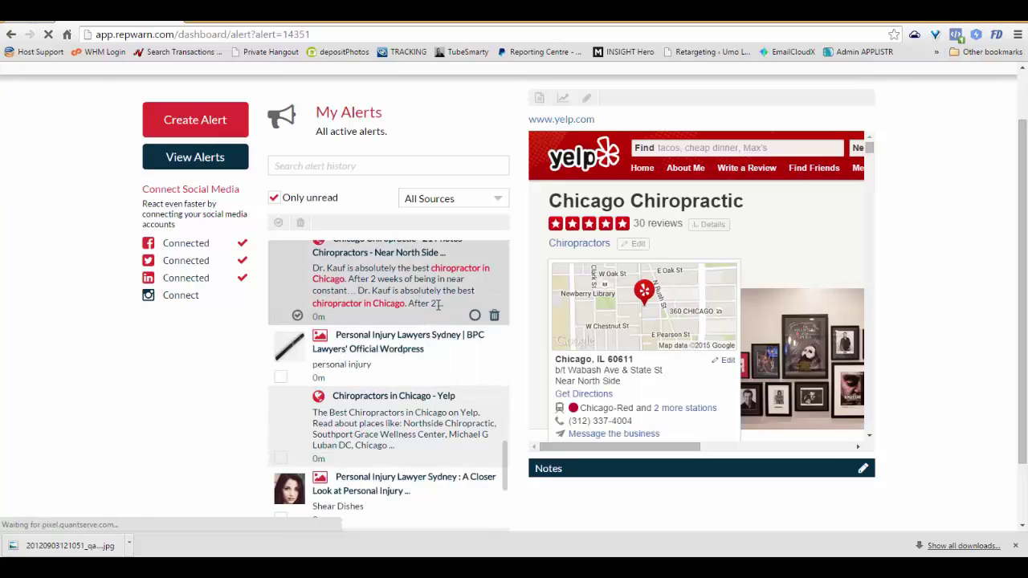
scroll(435, 313, down, 1)
scroll(445, 321, down, 3)
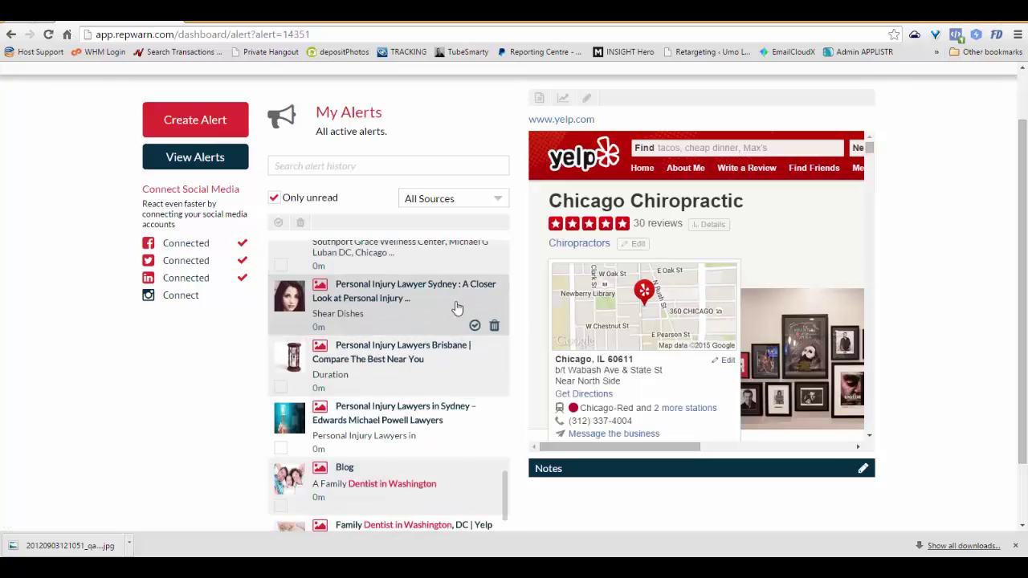
click(396, 417)
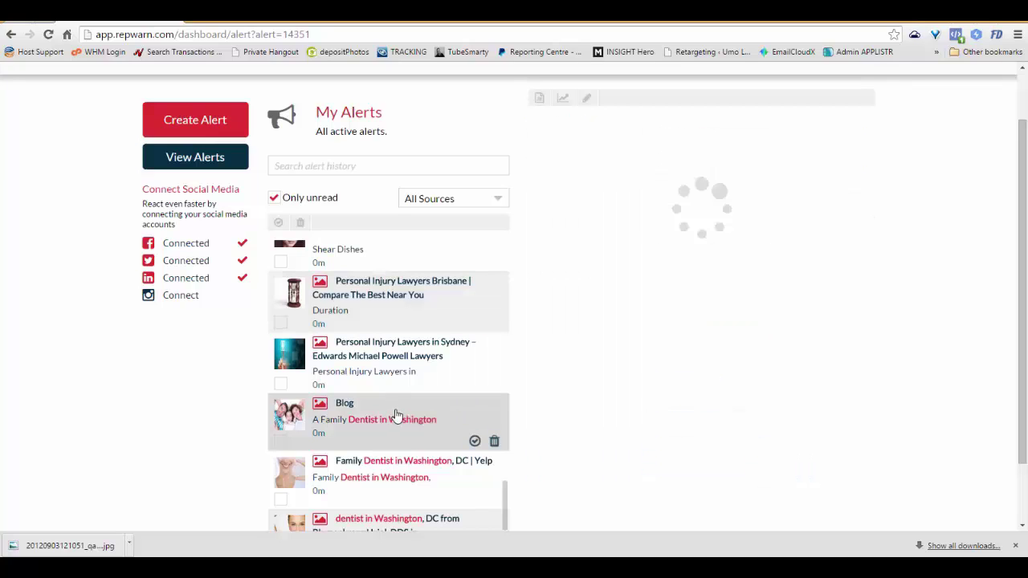
Preview the "Dentists in Washington, DC" image result further down the list
scroll(481, 373, down, 2)
scroll(454, 381, down, 2)
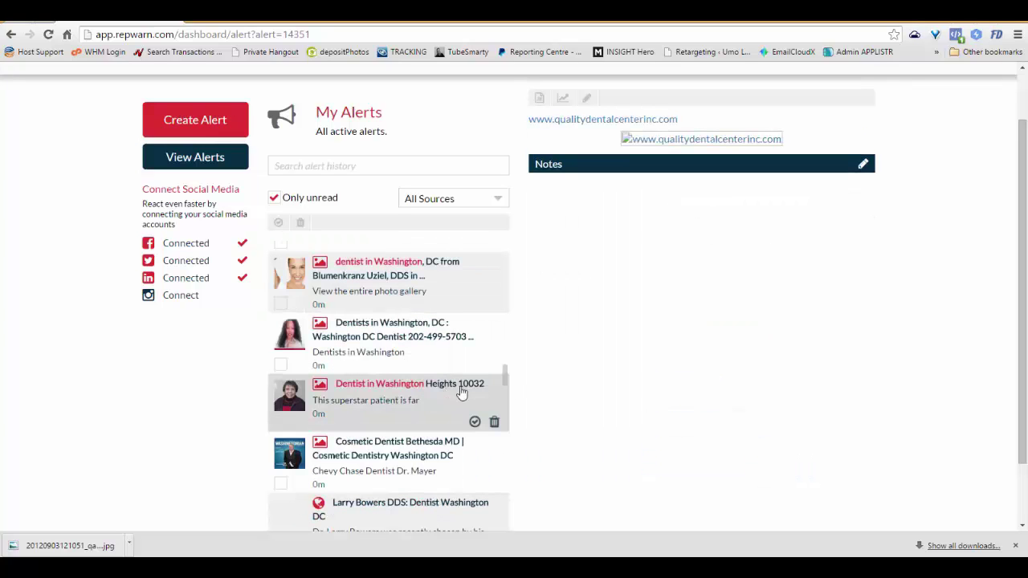
click(418, 329)
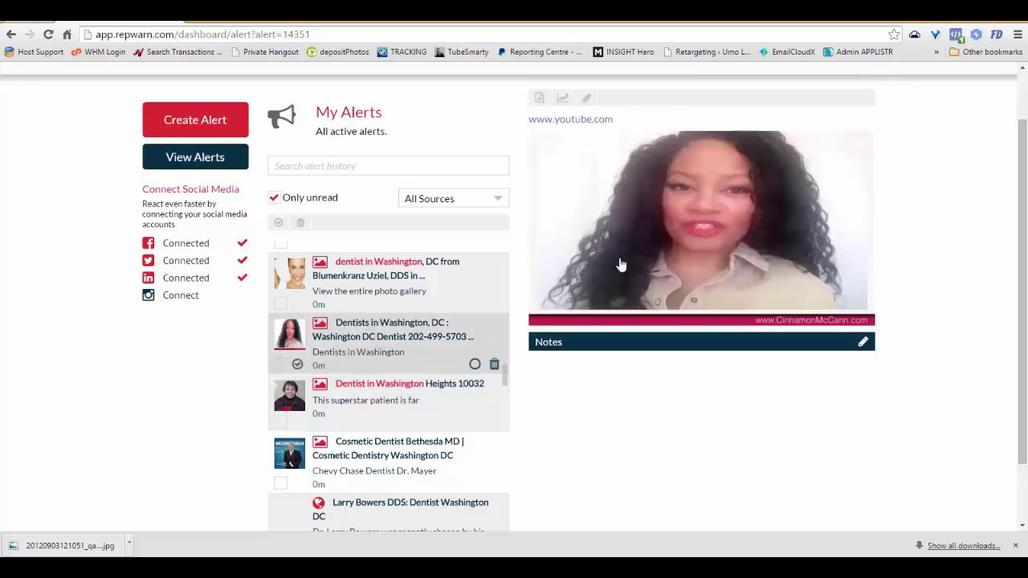
Preview the pediatric dentist result for Washington, NJ, and look through the other Washington dentistry results
scroll(417, 333, down, 2)
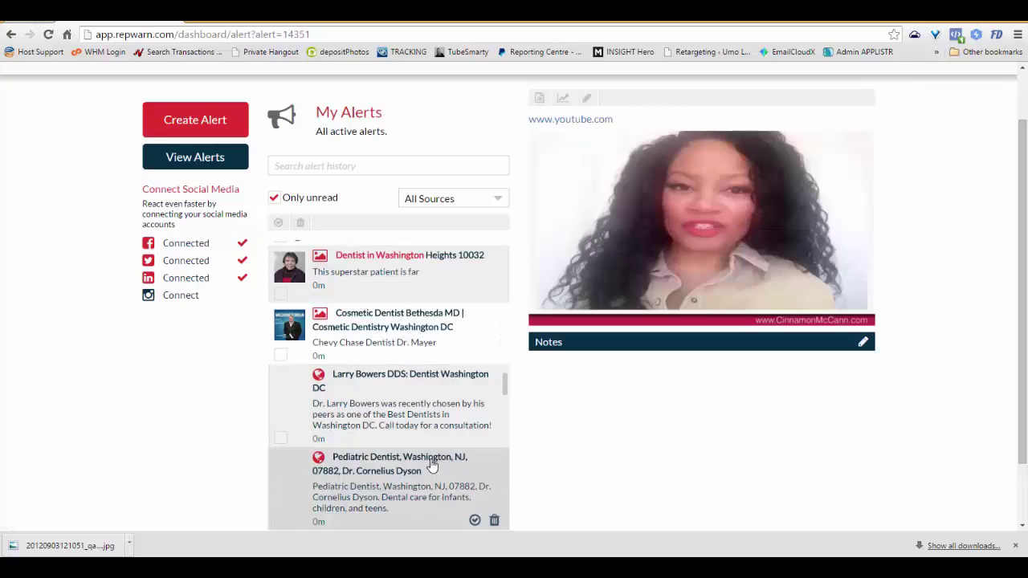
click(431, 465)
scroll(454, 360, down, 3)
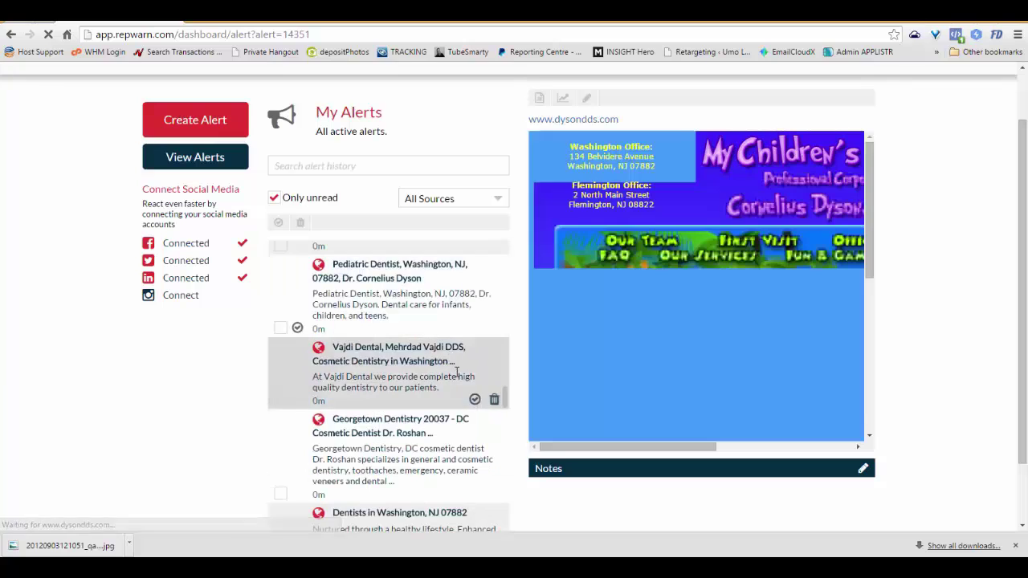
click(461, 464)
scroll(454, 360, down, 3)
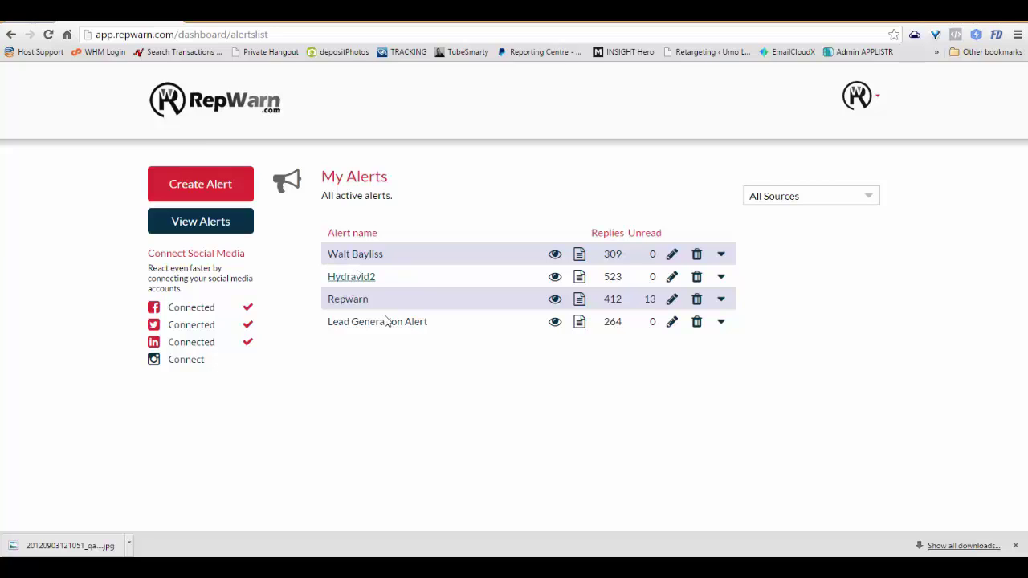
Open all replies of the Lead Generation Alert from the alerts list and review the Chicago chiropractor results
click(615, 324)
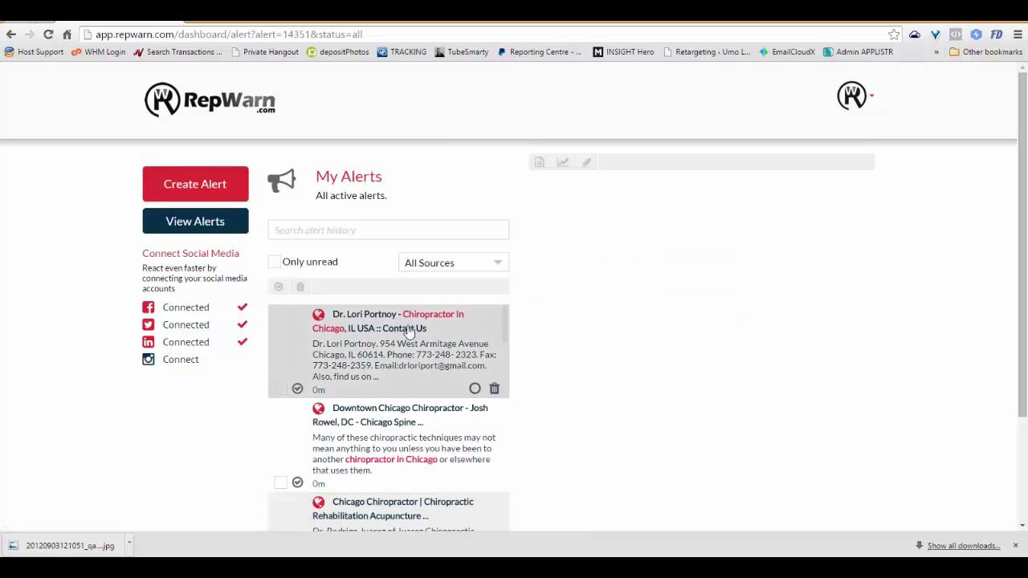
scroll(404, 349, down, 3)
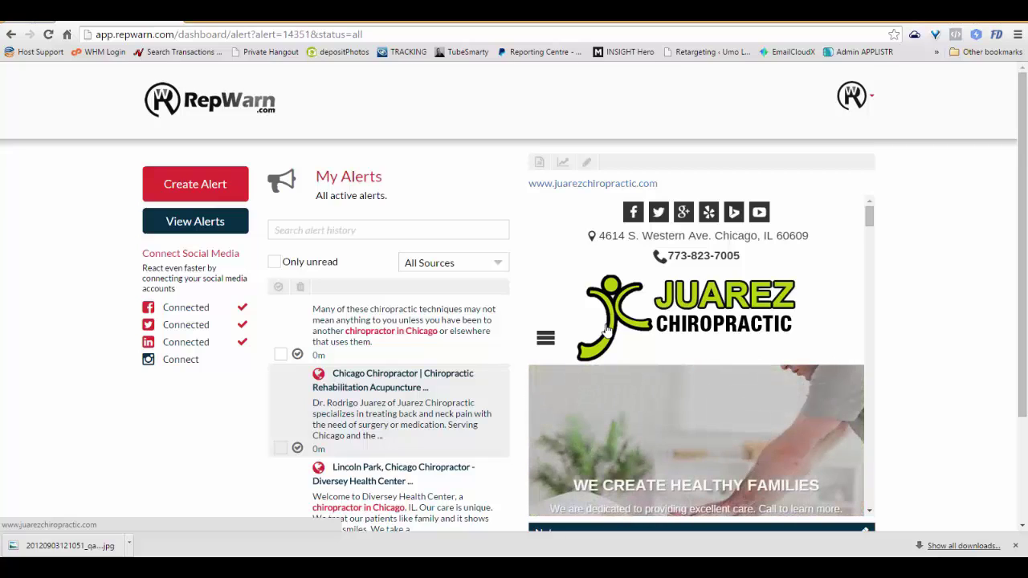
scroll(393, 321, down, 3)
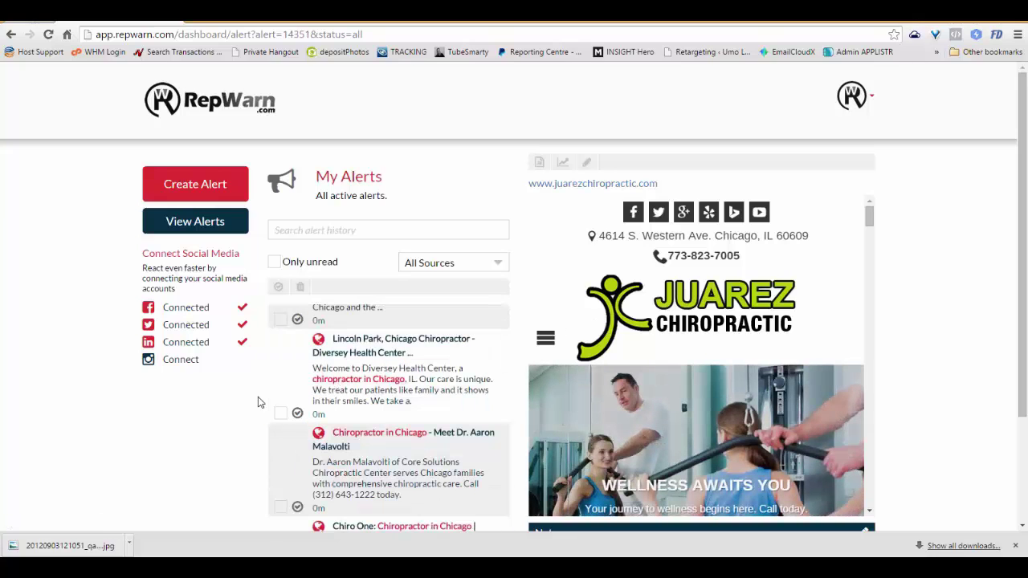
Switch back to the PowerPoint slideshow, advance to the "Do you think this is a powerful tool for your businesses?" slide and reveal its three bullets
key(alt+Tab)
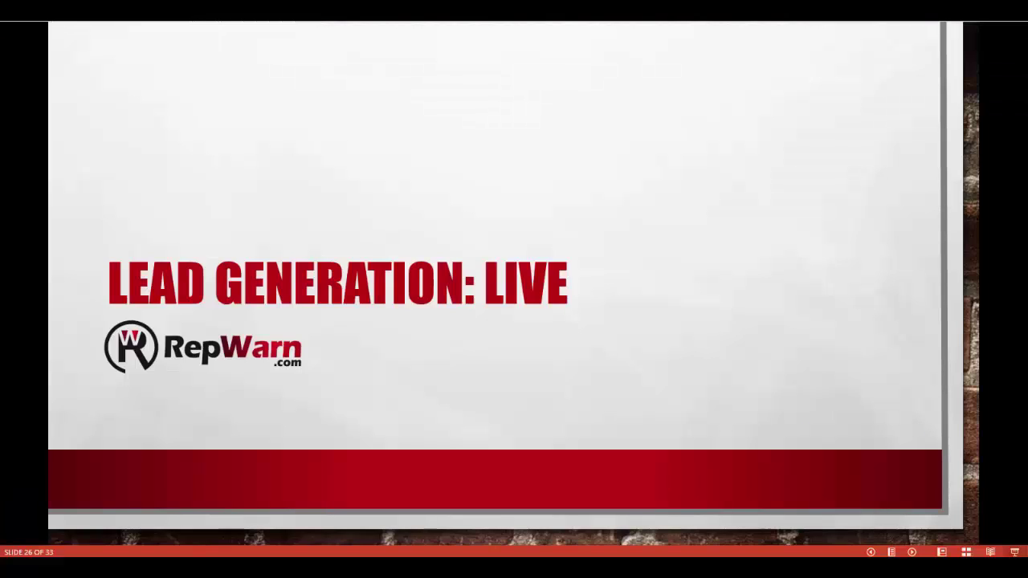
key(Right)
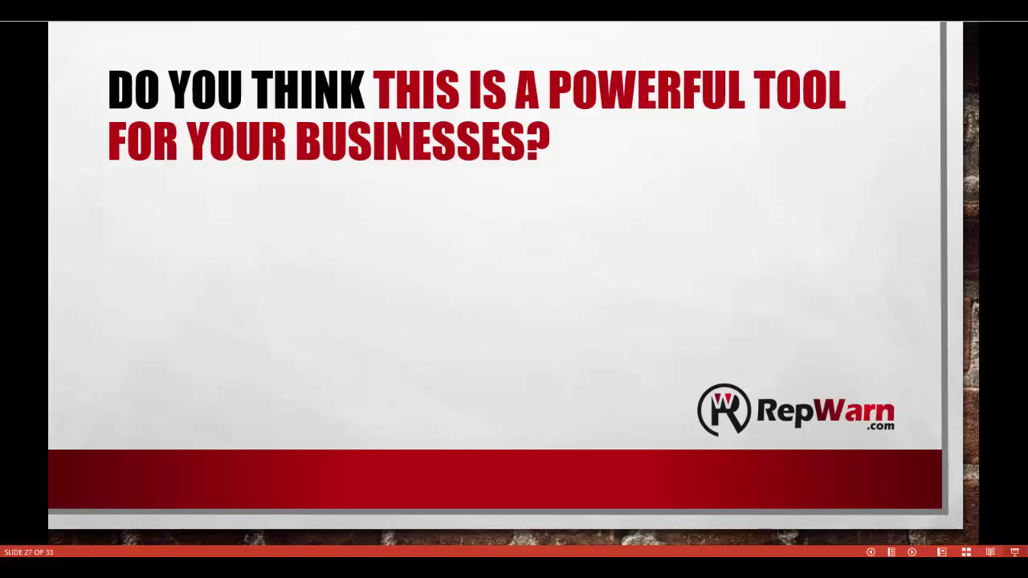
key(Right)
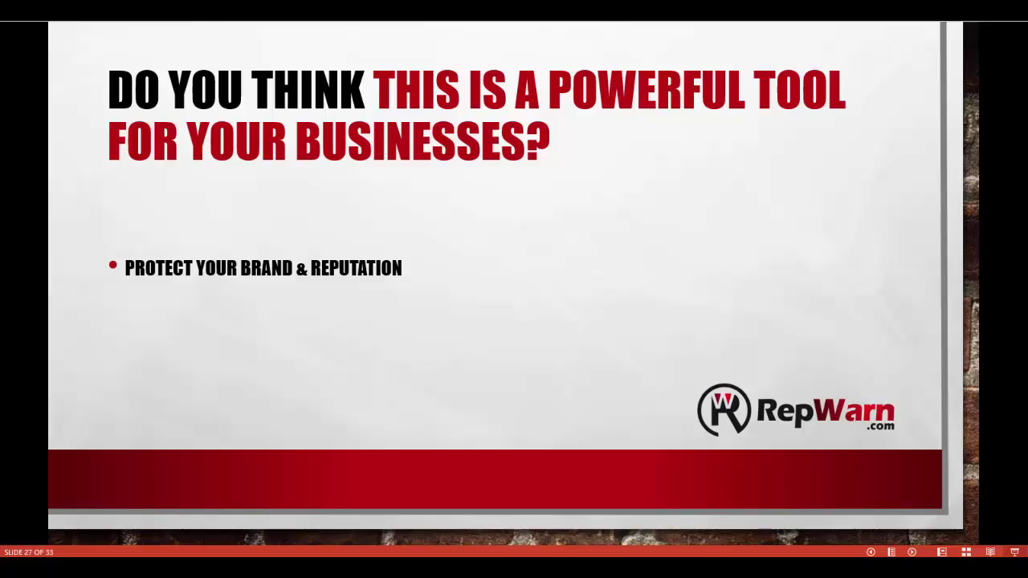
key(Right)
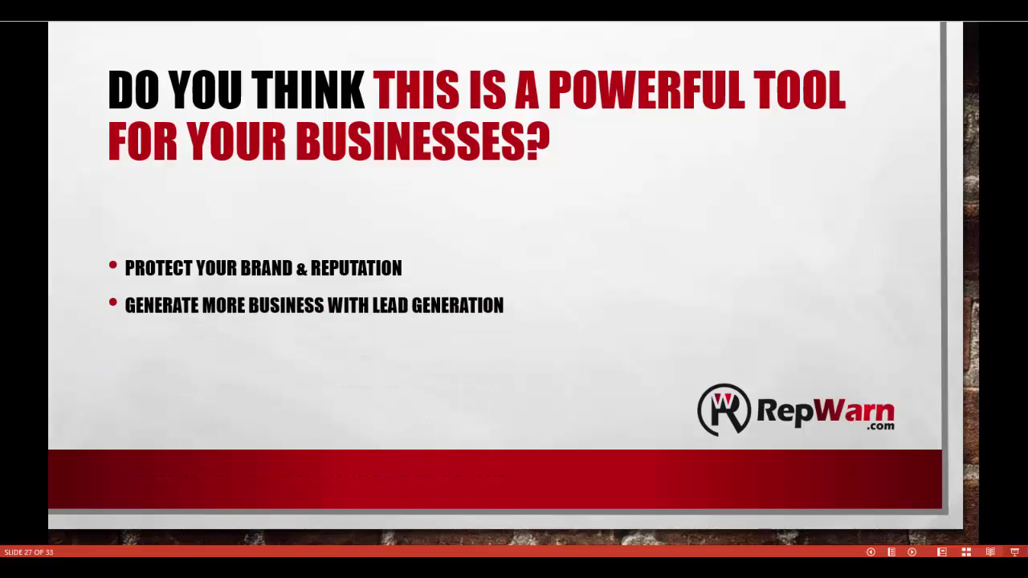
key(Right)
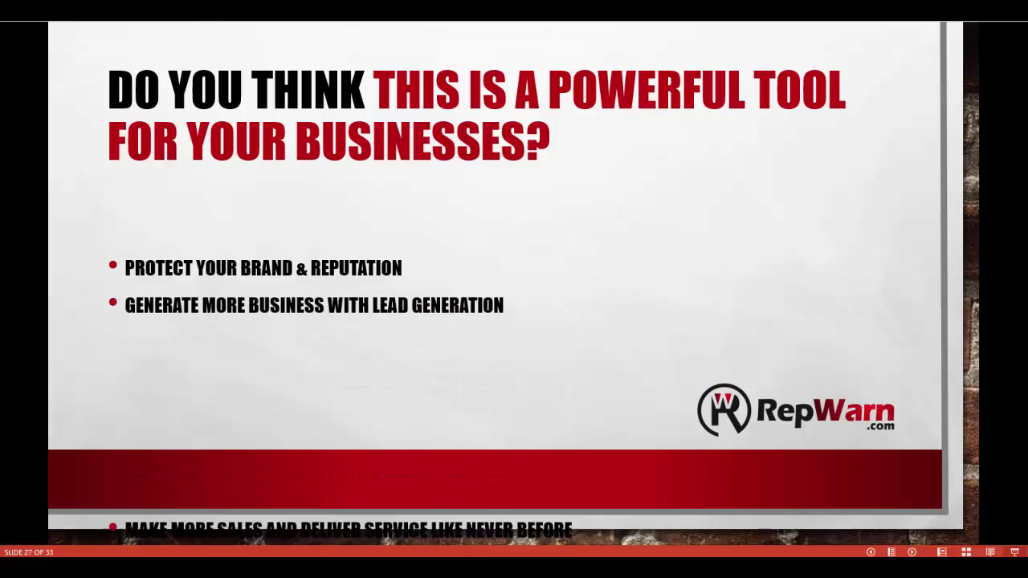